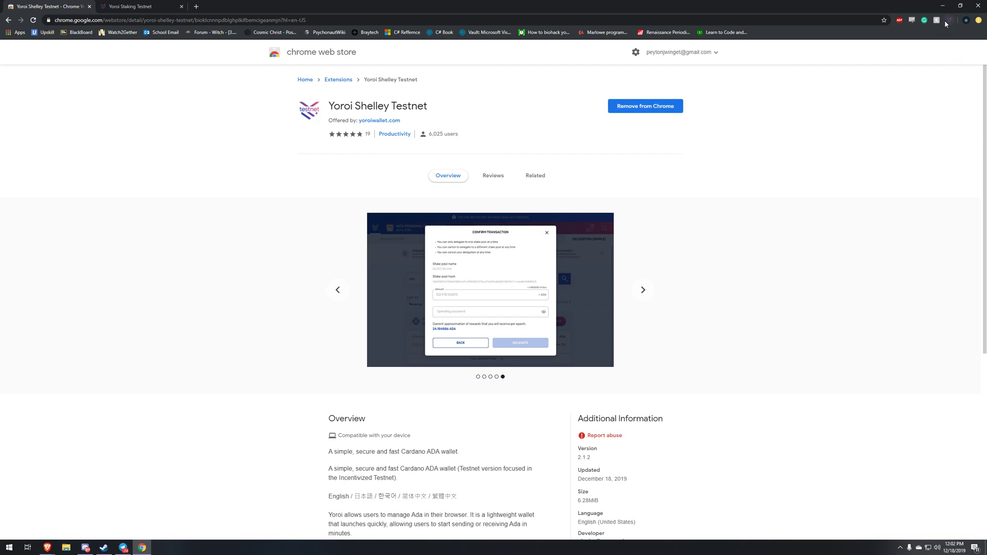
Step: Switch to the Yoroi Staking Testnet tab showing the wallet's welcome page
click(152, 6)
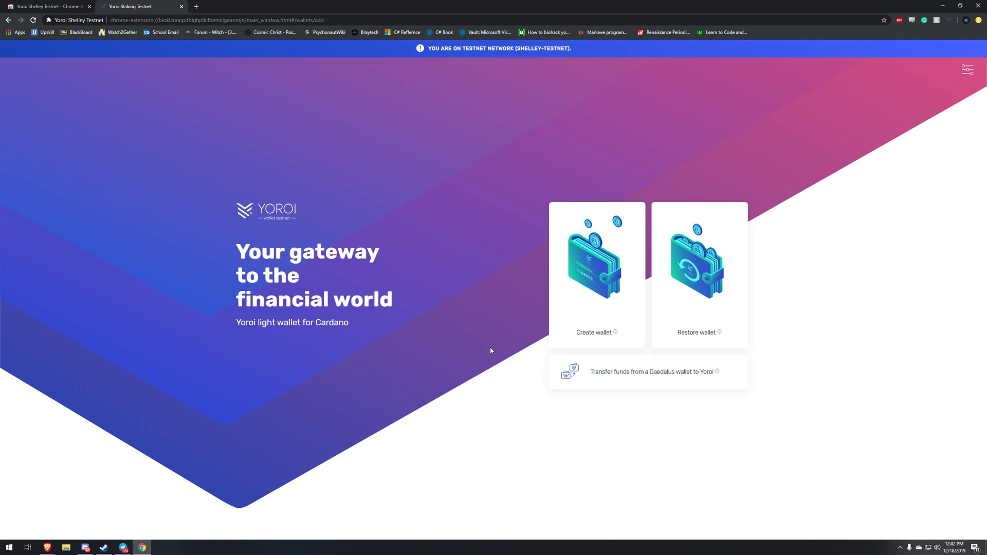
Step: Open the Create Wallet form and visit its wallet name and spending-password fields, leaving them empty
click(592, 313)
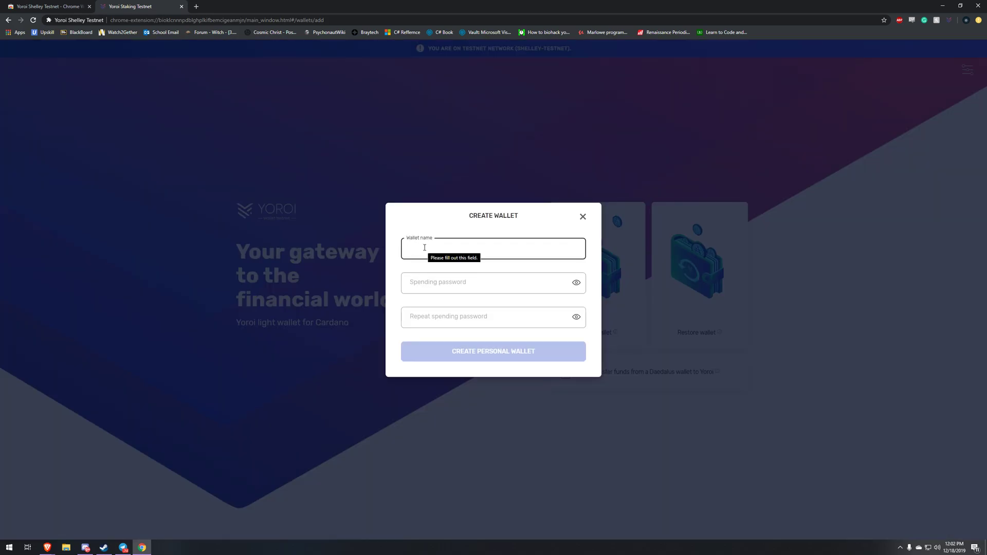
click(481, 280)
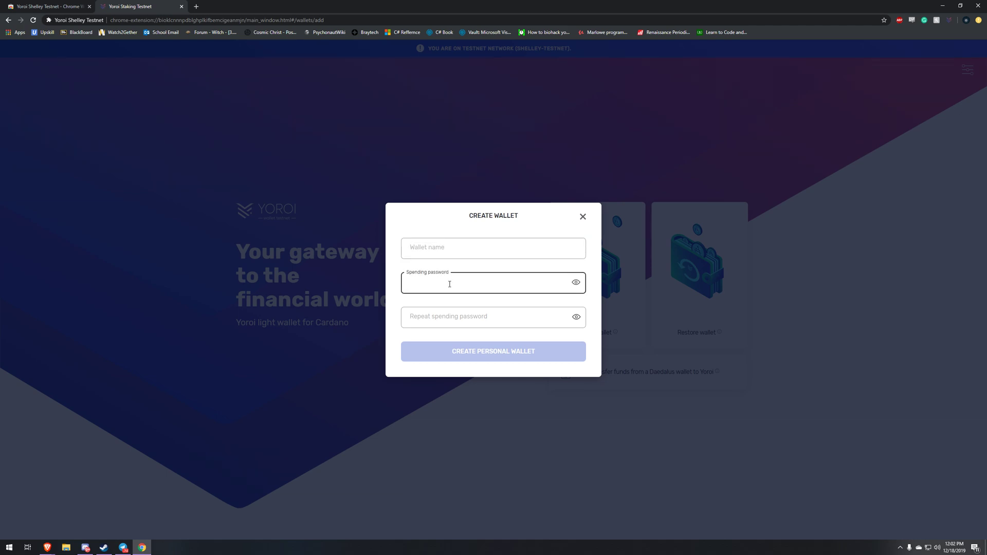
click(472, 312)
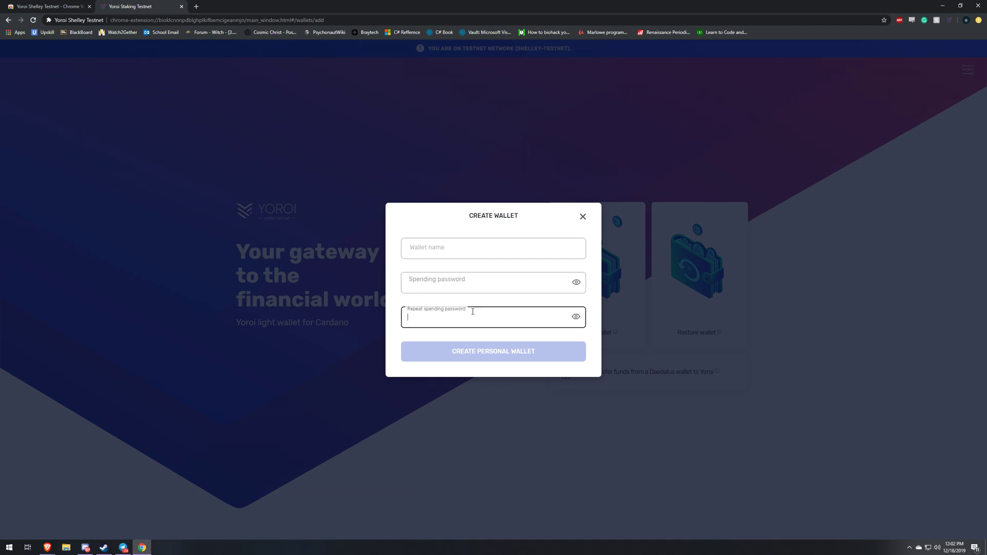
click(452, 284)
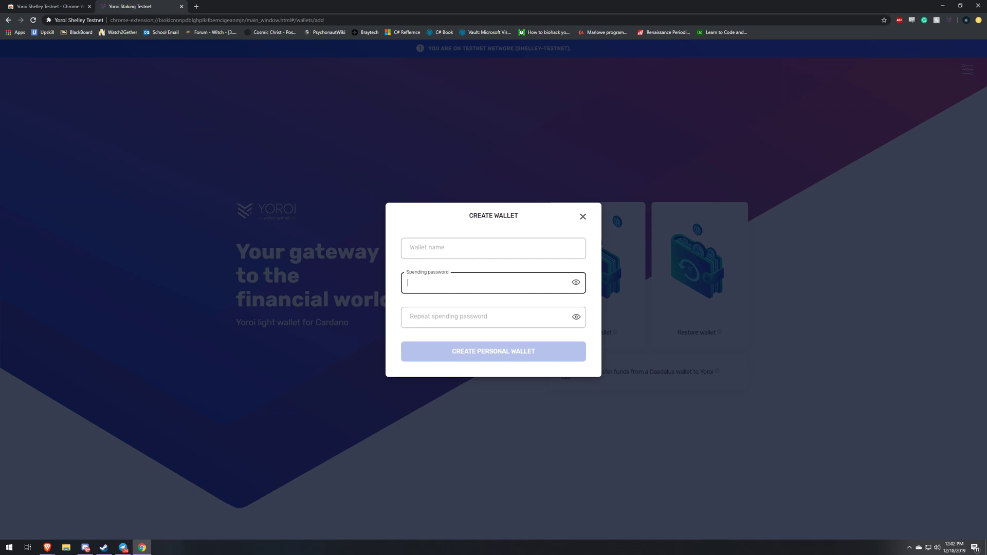
click(47, 547)
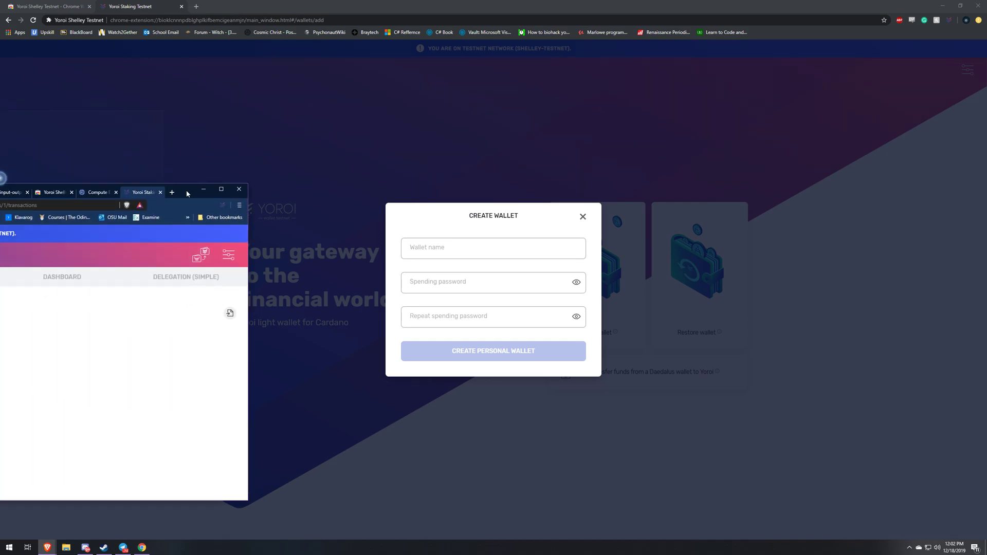
Step: Maximize the staking wallet window showing its 0.000000 ADA balance
drag(702, 112, 707, 1)
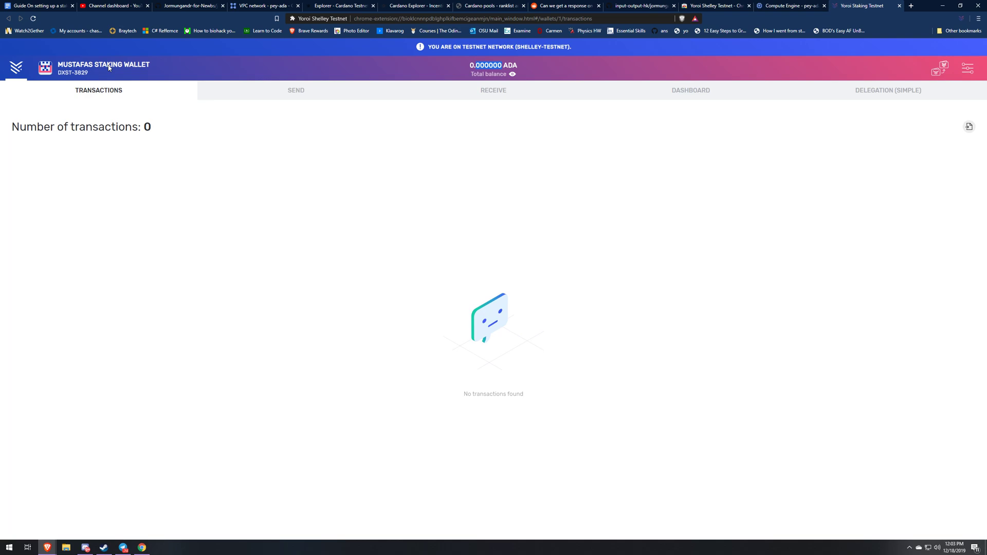
click(109, 68)
Step: Open fund transfer and compare the legacy Daedalus and other-wallet transfer options
click(940, 72)
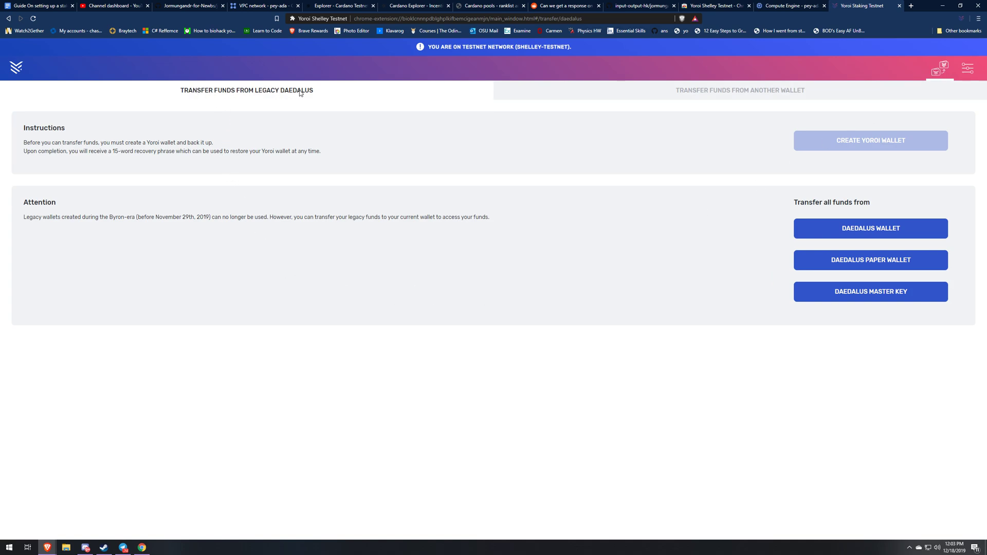
click(683, 98)
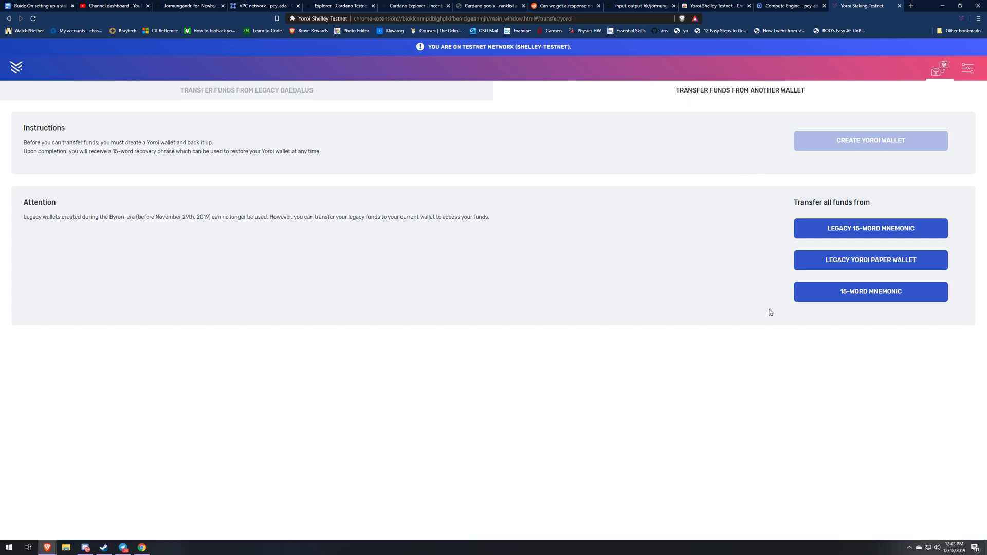
click(383, 90)
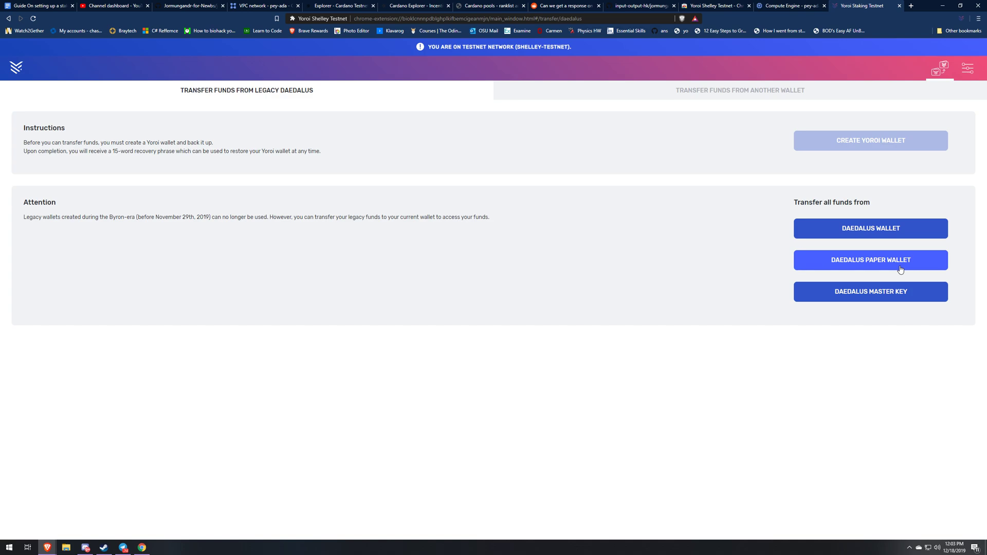
click(693, 97)
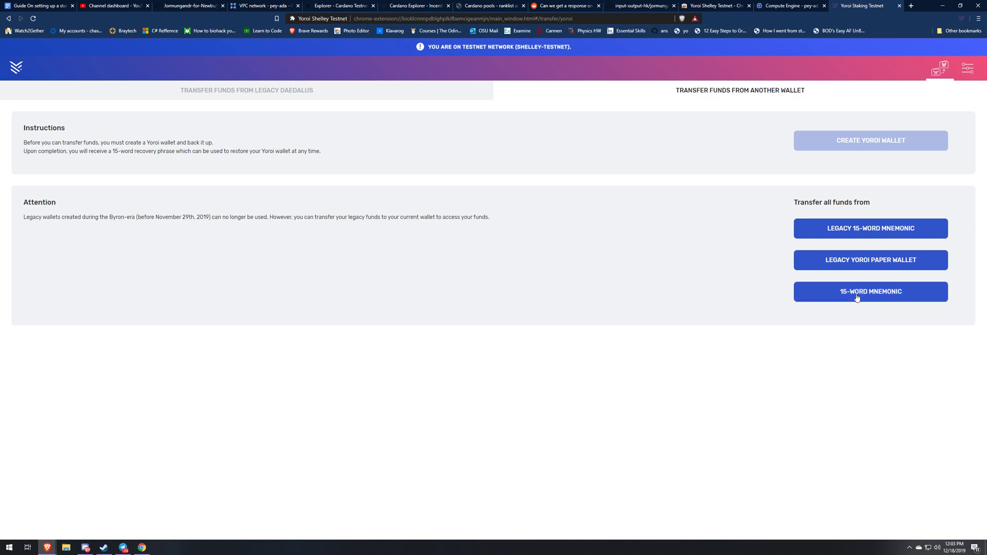
Step: Open the 15-word mnemonic recovery entry for transferring from another wallet
click(799, 301)
click(300, 242)
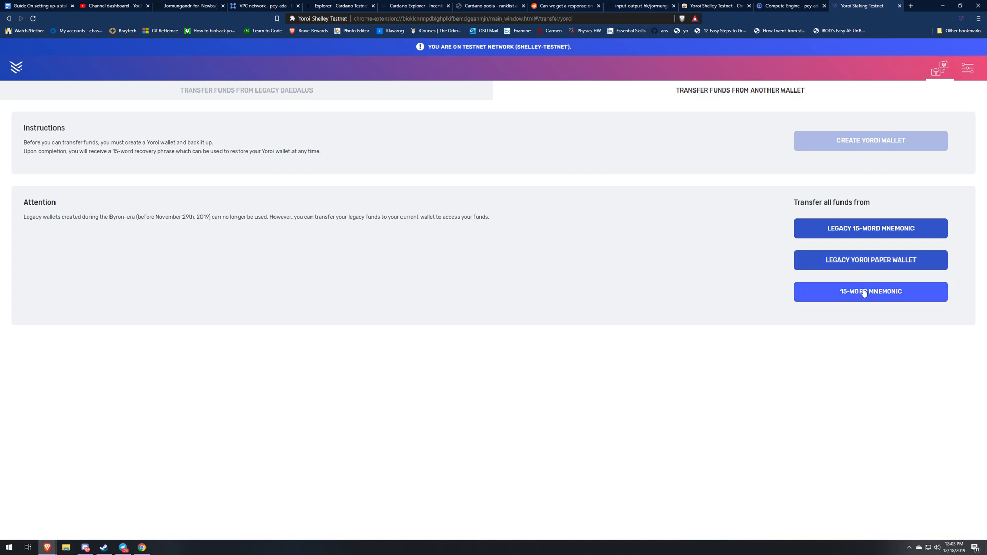
click(842, 230)
click(288, 248)
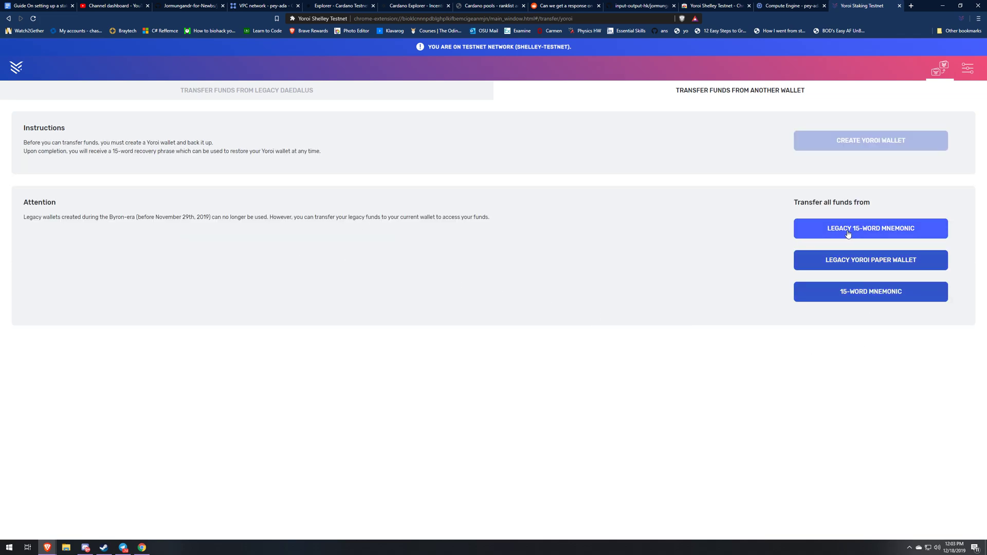
click(858, 302)
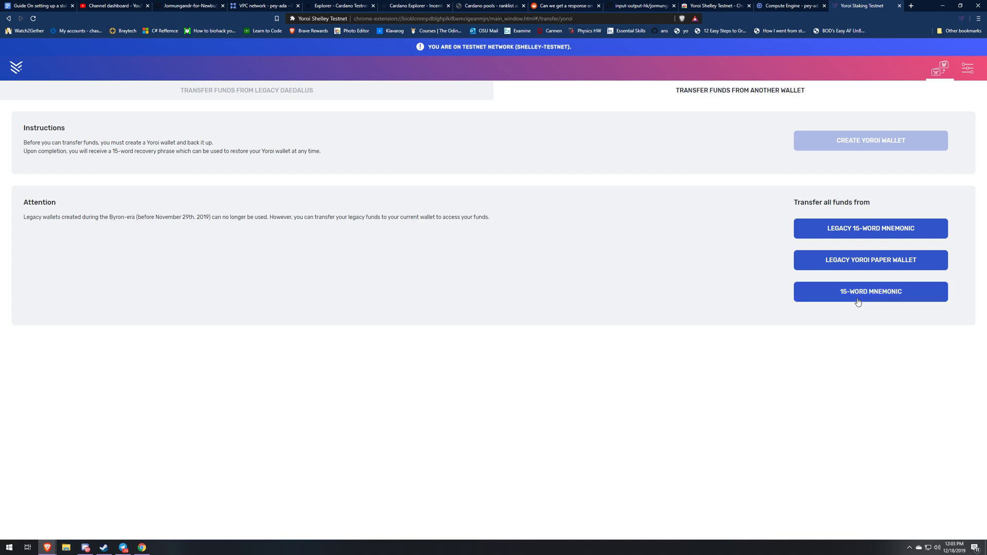
Step: Leave the 15-word recovery phrase blank and go BACK to the other-wallet transfer options
click(170, 179)
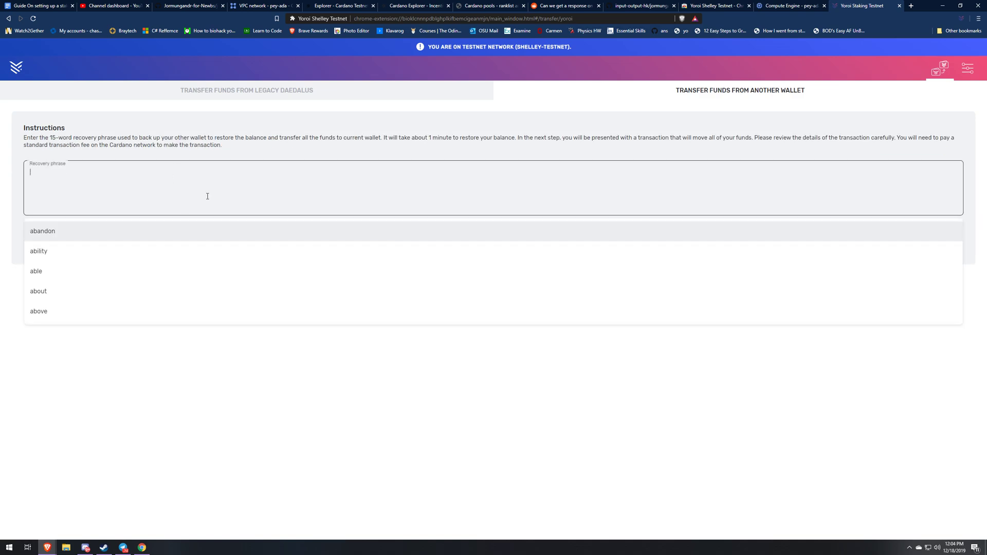
click(353, 360)
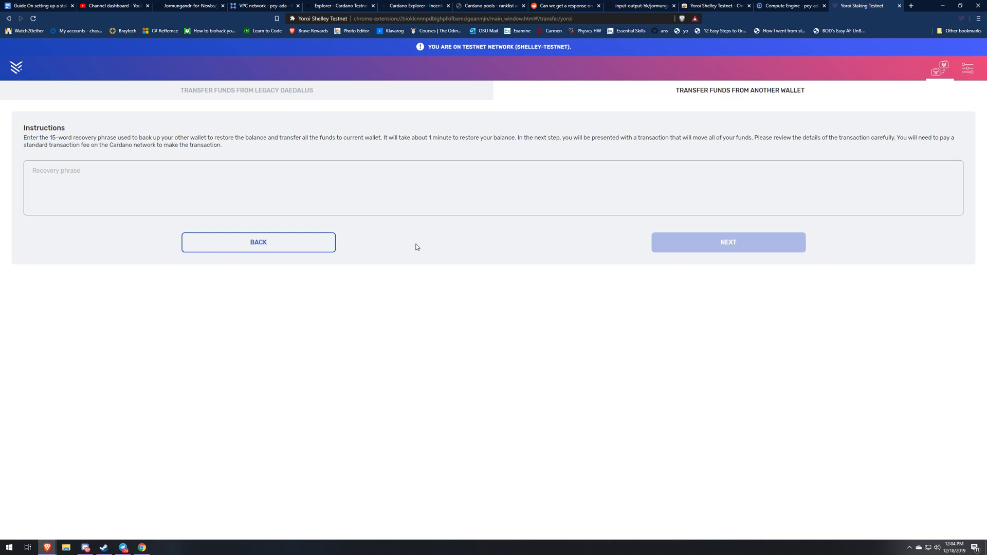
click(298, 245)
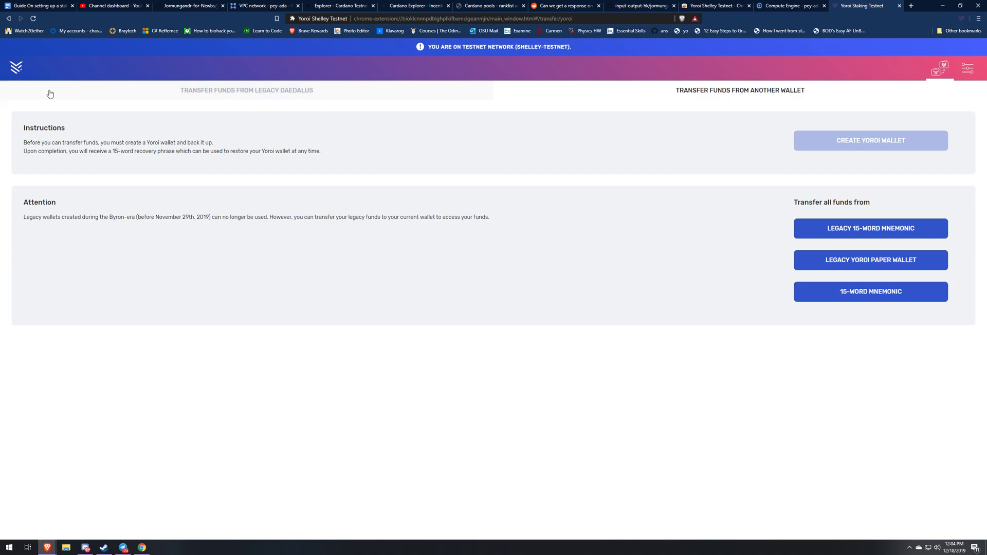
Step: Return to the staking wallet's Transactions page through the Yoroi logo
click(22, 76)
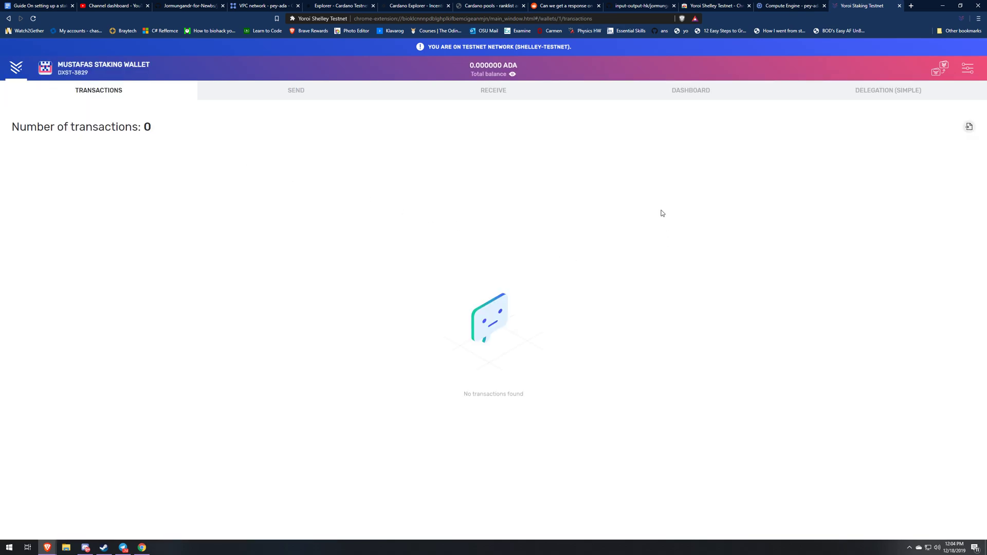
double_click(466, 66)
click(468, 66)
Step: Open Delegation (Simple) and search the stake pools for 'Pey'
click(881, 89)
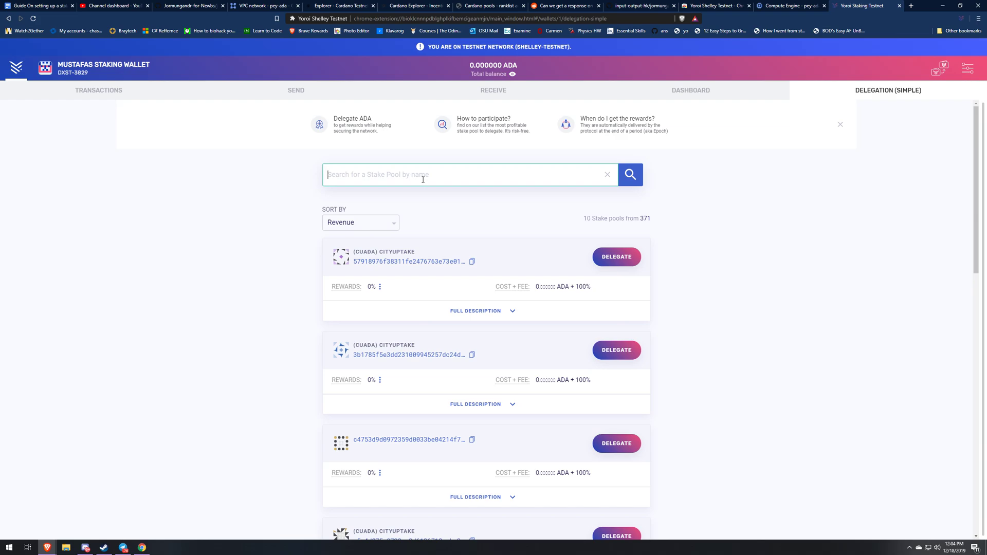
text(Pey)
key(Return)
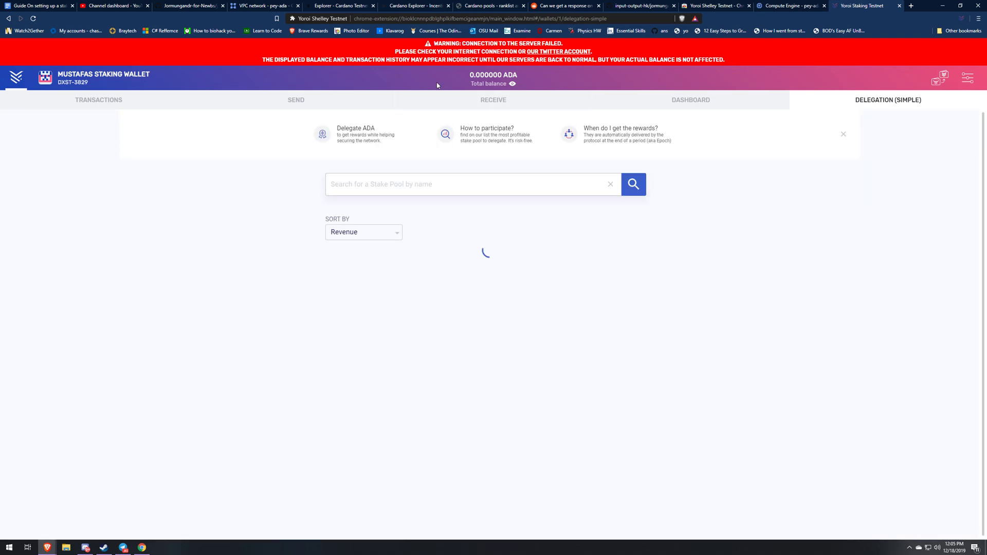
Step: Search the pool list for 'PEY' to show only the PEY-ADA Stake Pool at 6.82% rewards
click(459, 183)
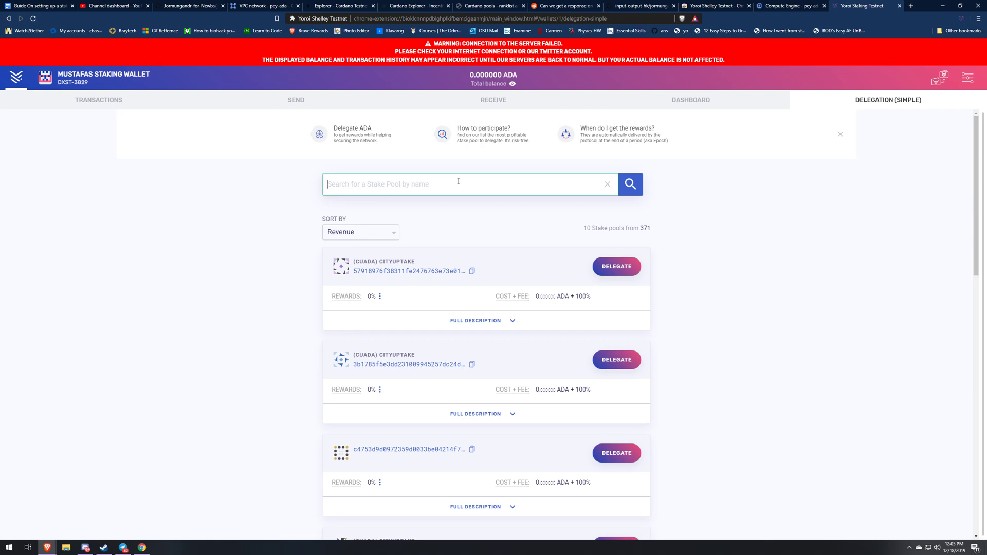
text(Pey)
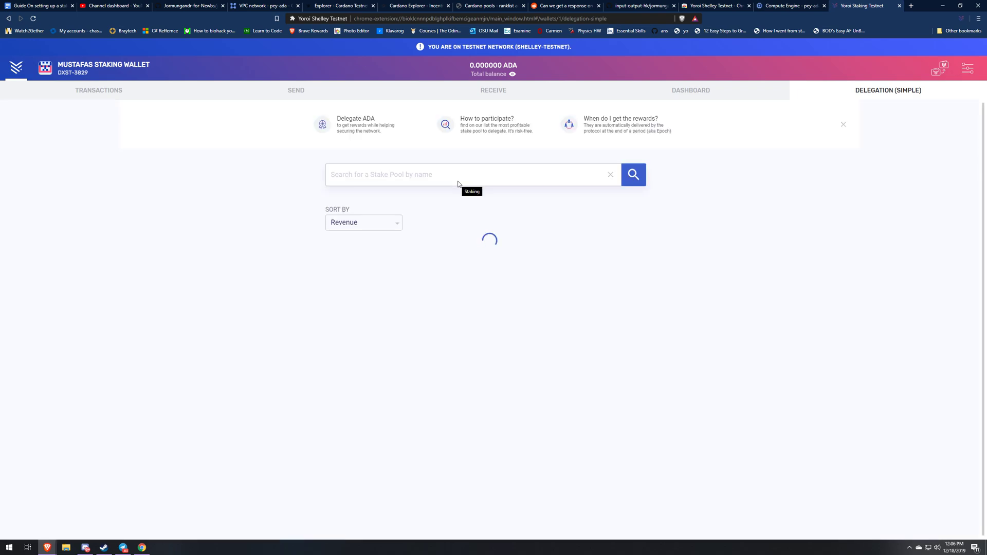
click(458, 181)
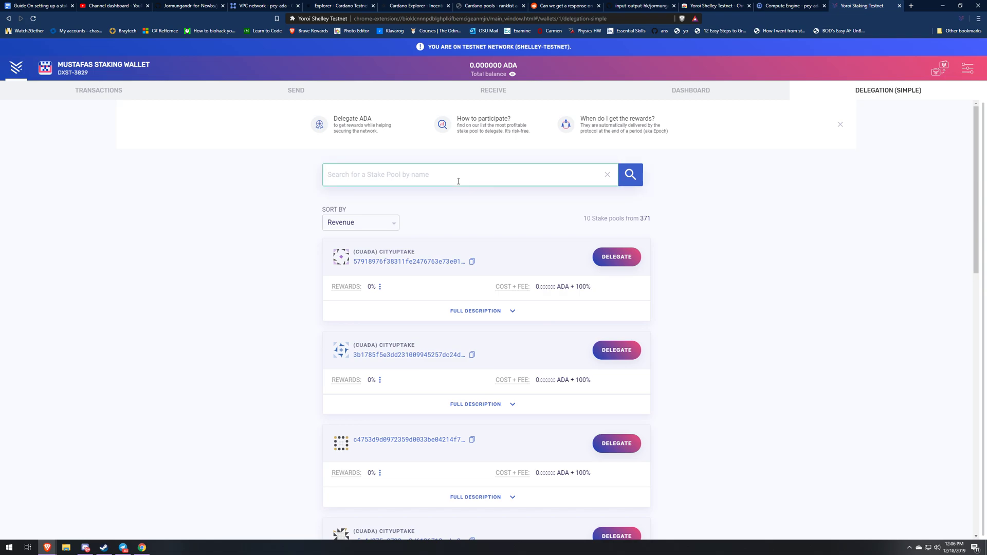
text(PEY)
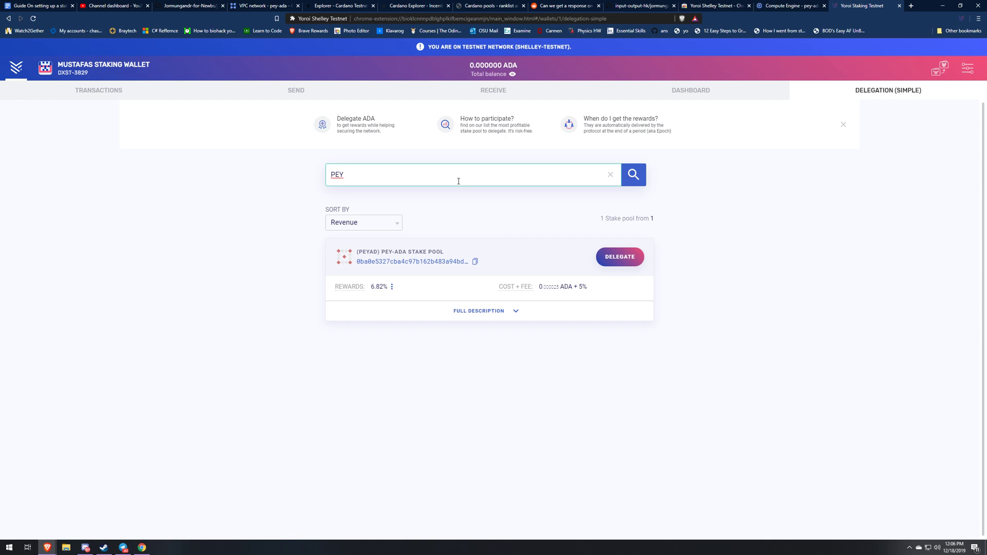
click(636, 265)
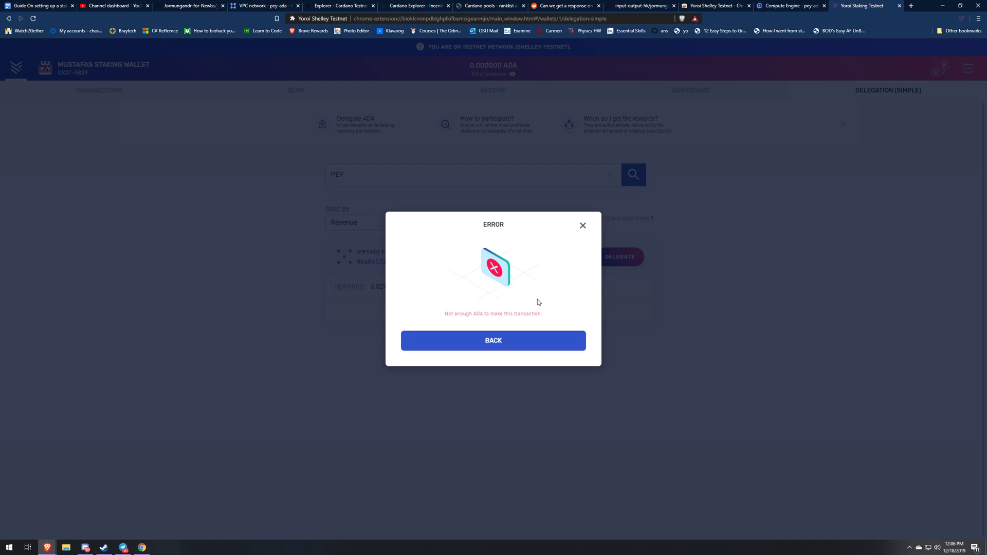
click(583, 226)
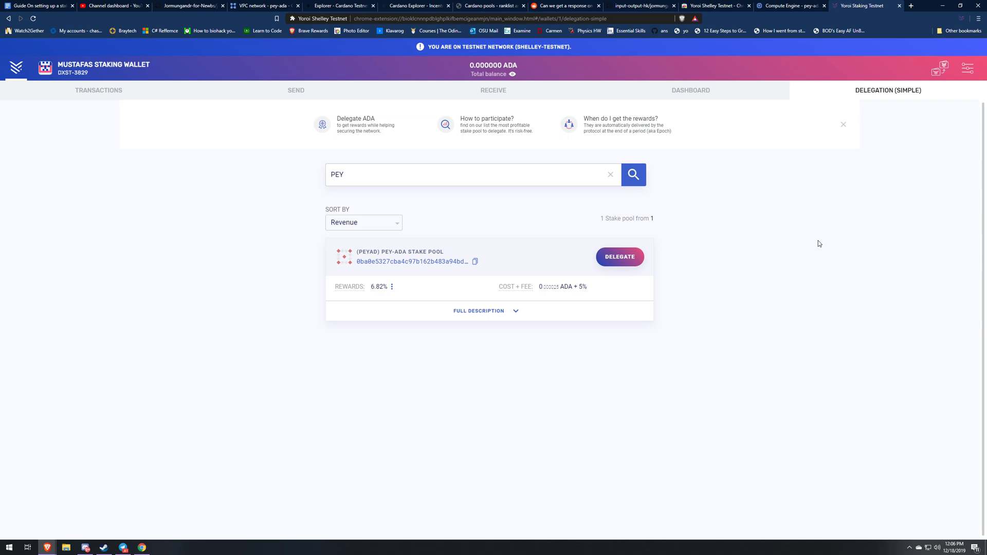
Step: View the Dashboard: epoch 4 at 91%, with total ADA, rewards and delegated all 0.000000
click(745, 91)
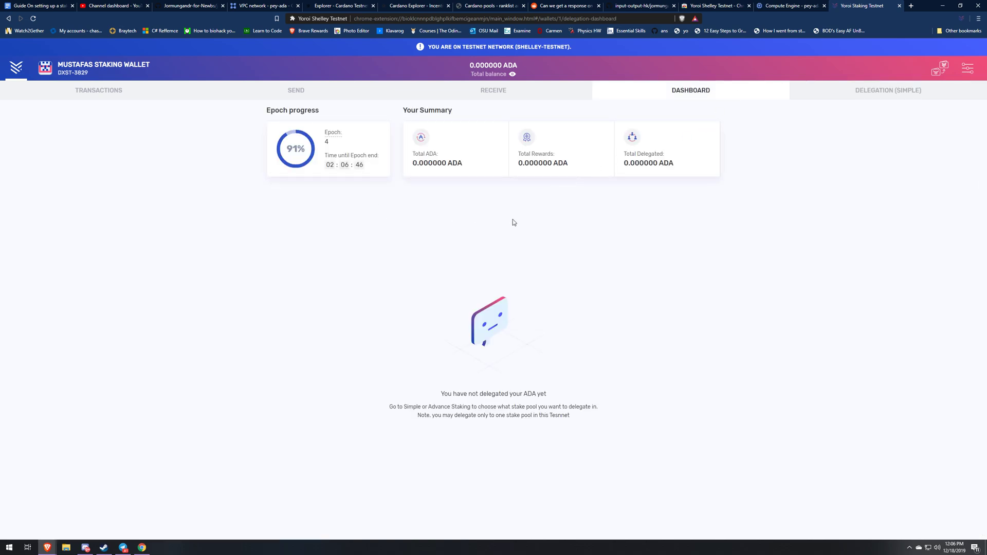
drag(414, 153, 448, 155)
click(493, 196)
drag(517, 156, 679, 156)
click(622, 174)
click(678, 155)
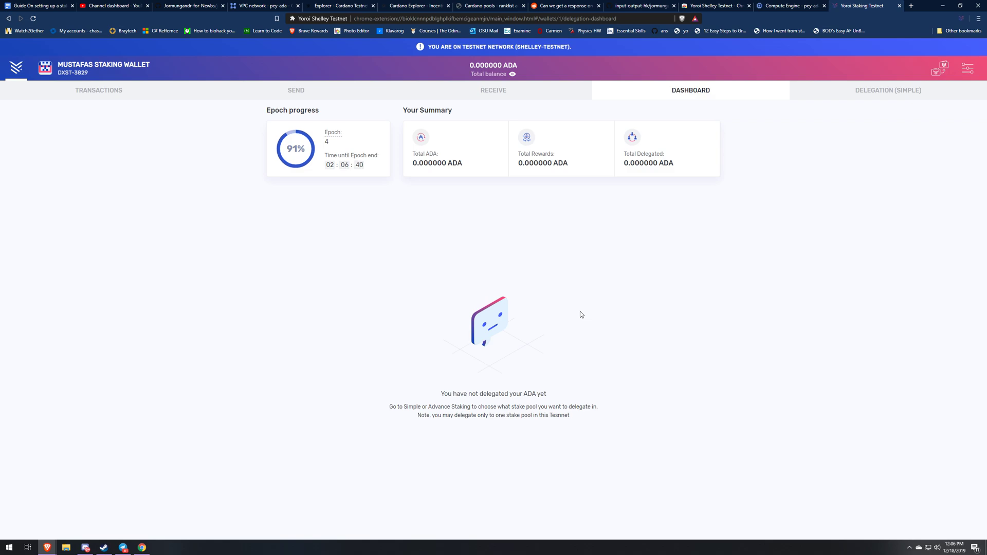